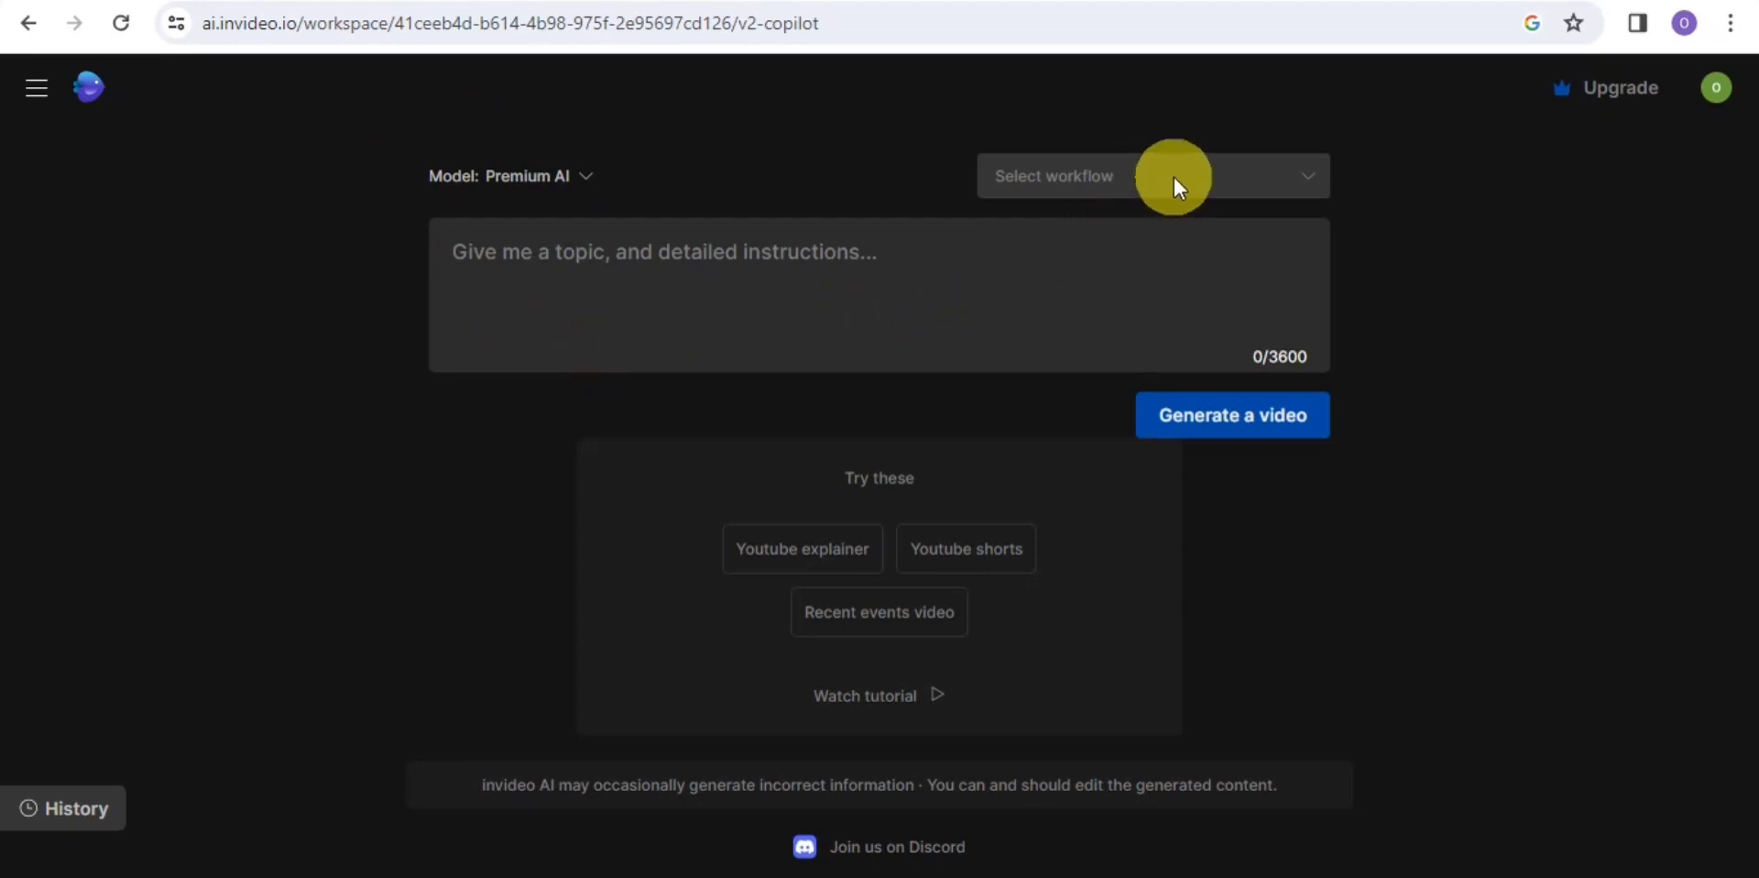
Step: Enter the prompt 'steps in making pancakes' and submit it to generate a video
left_click(1215, 176)
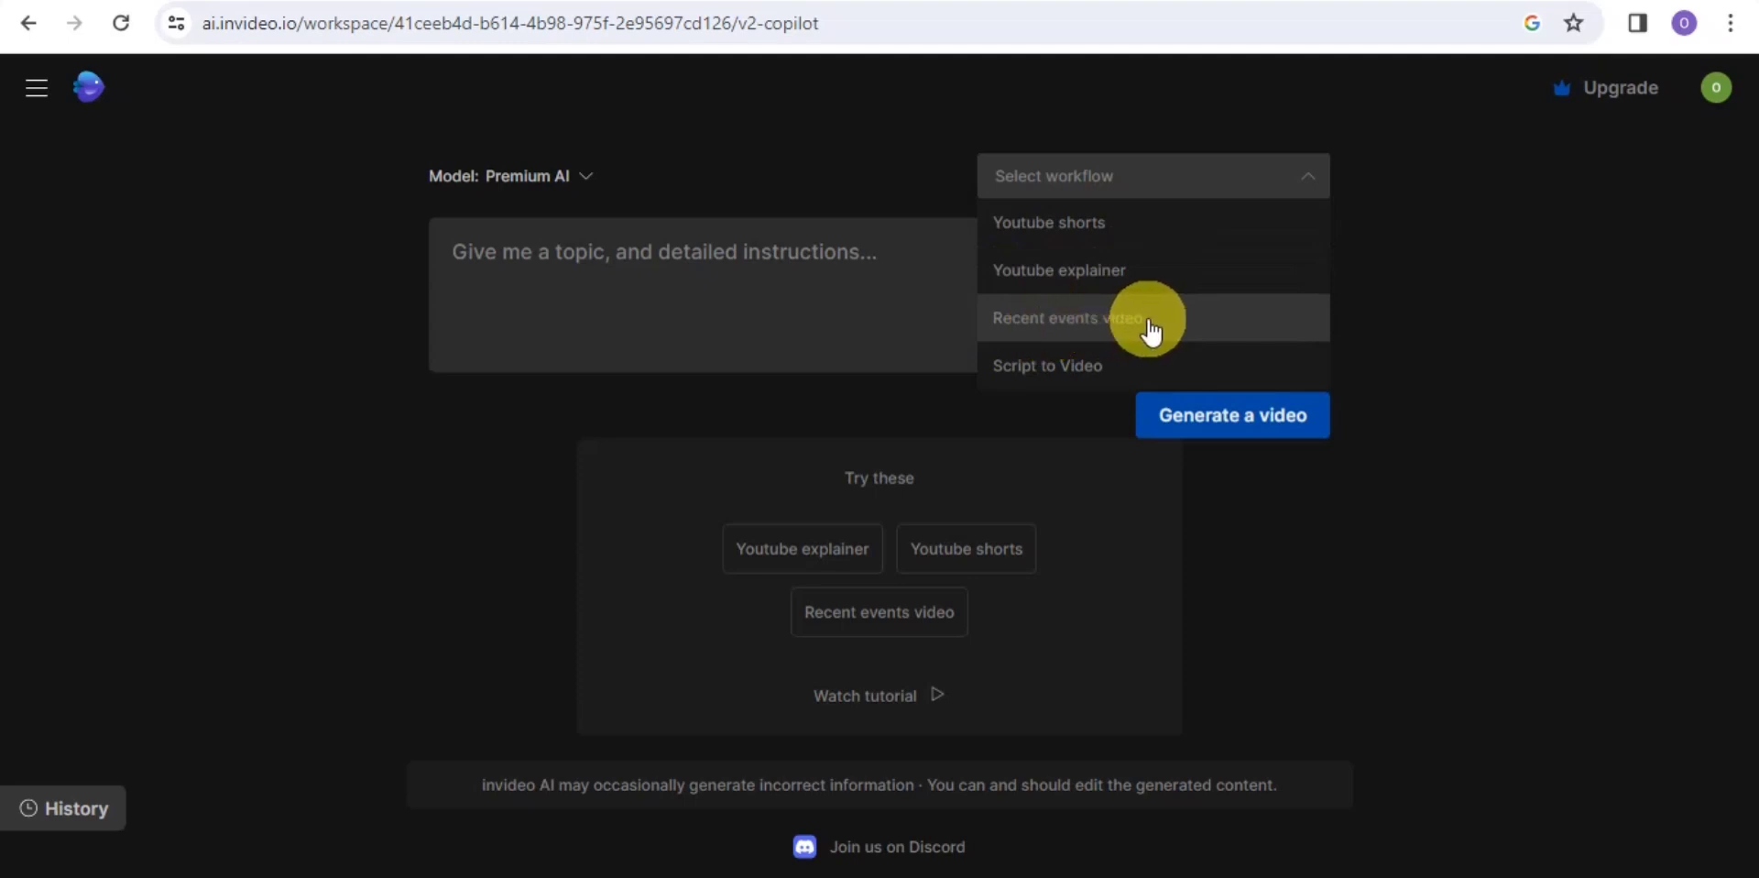
left_click(851, 131)
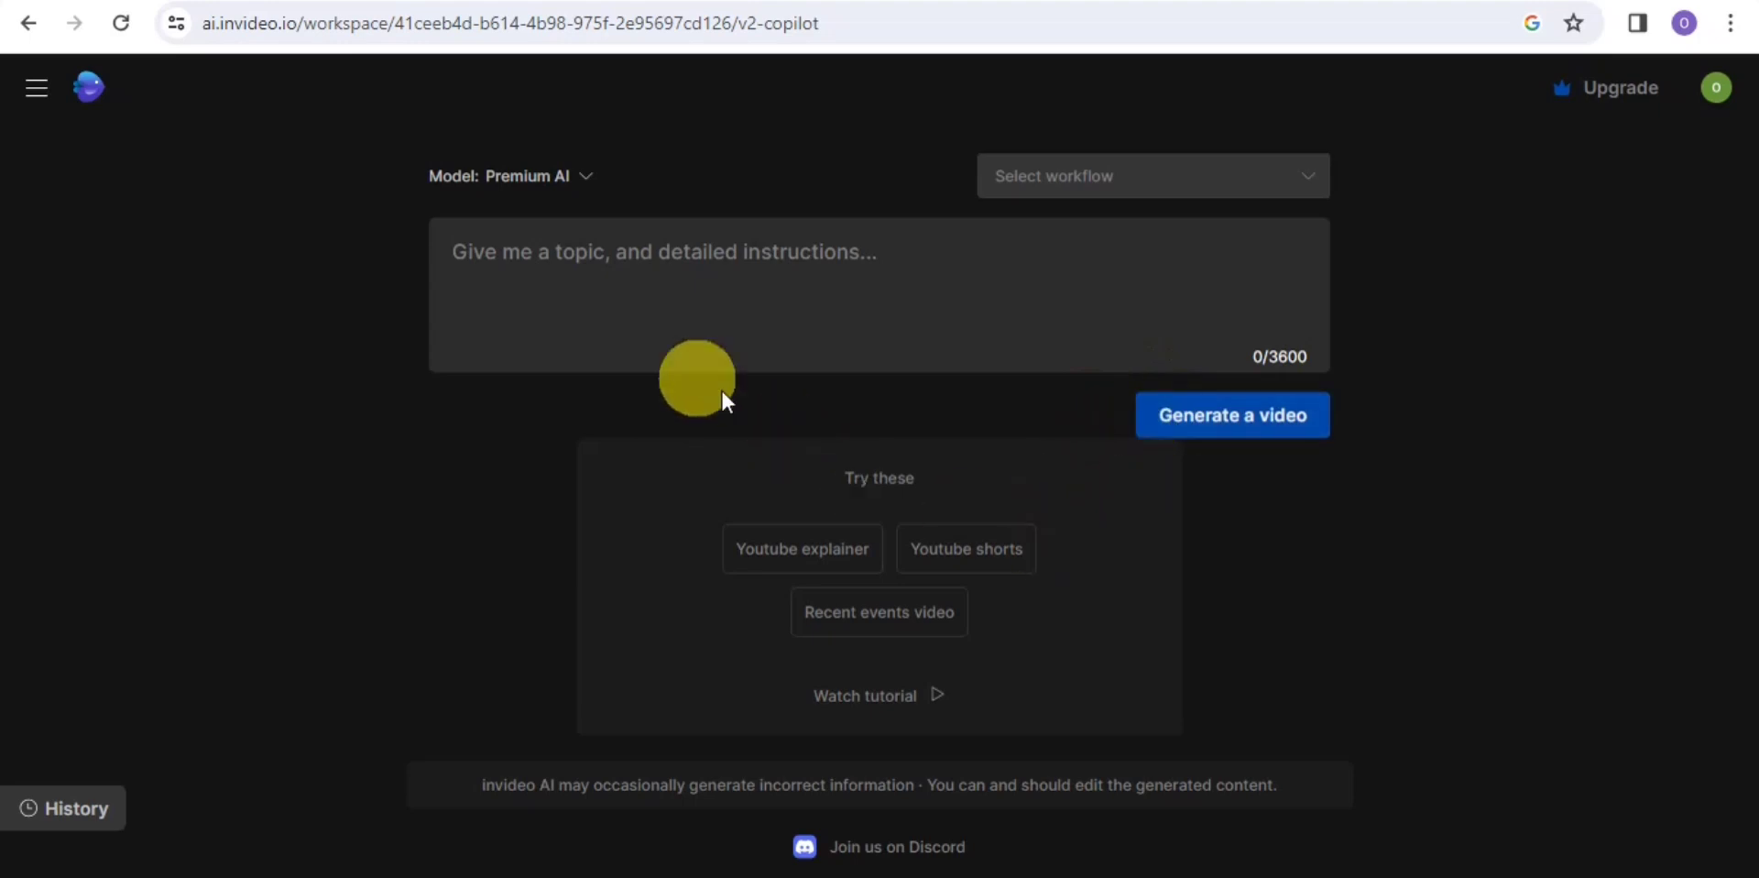
left_click(686, 277)
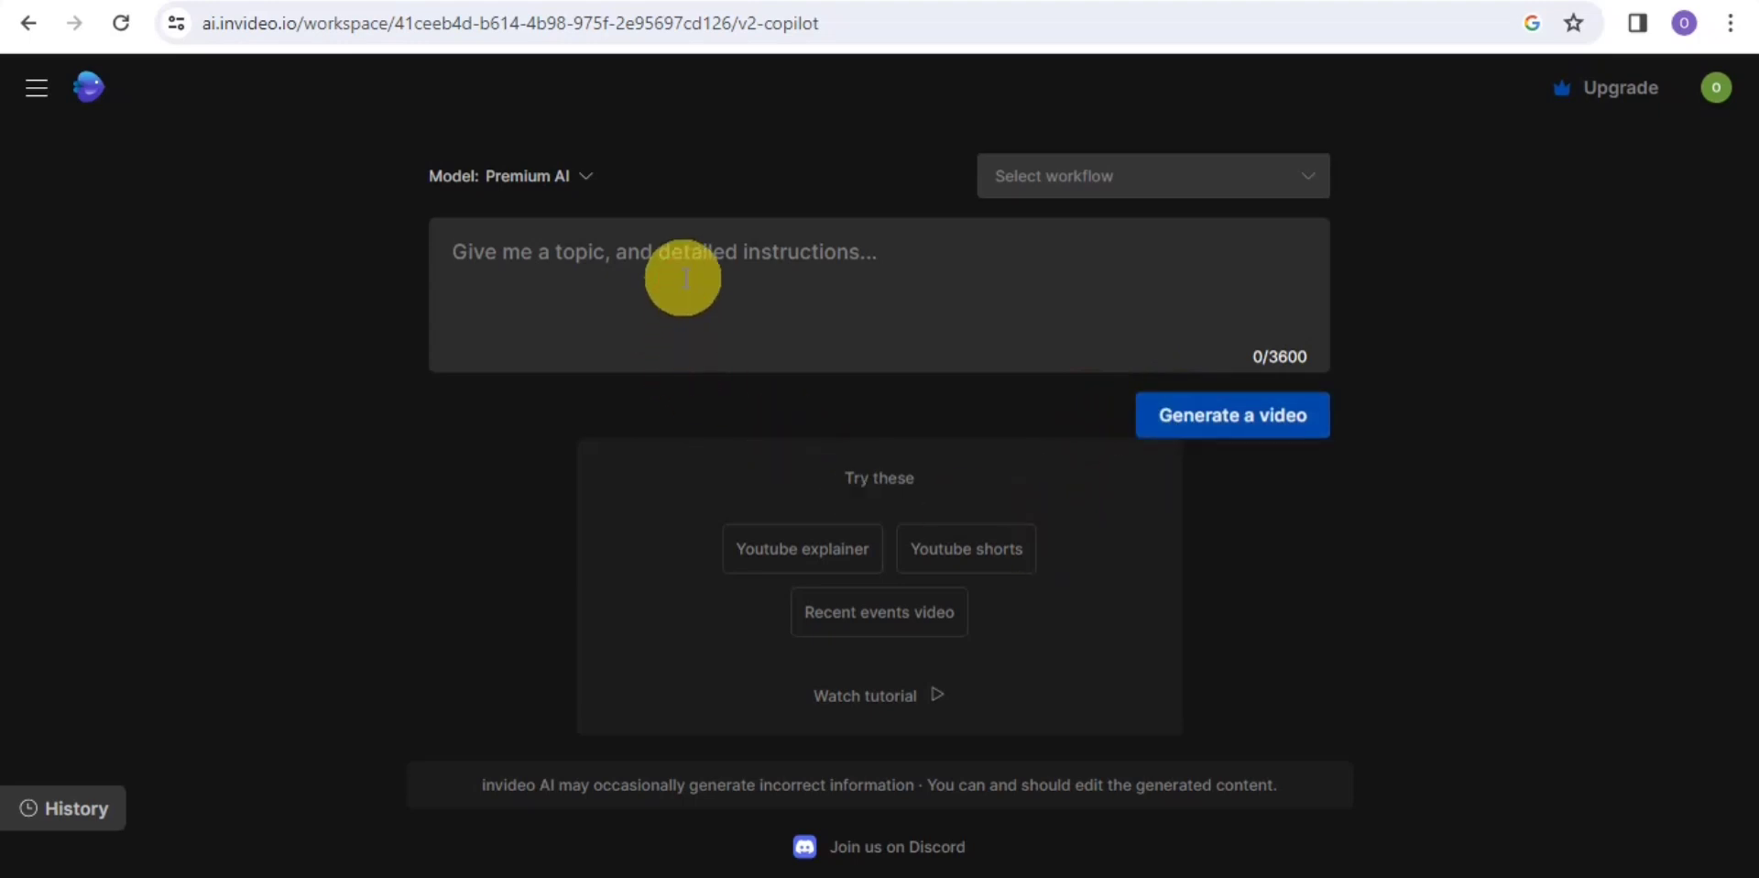
type("ste")
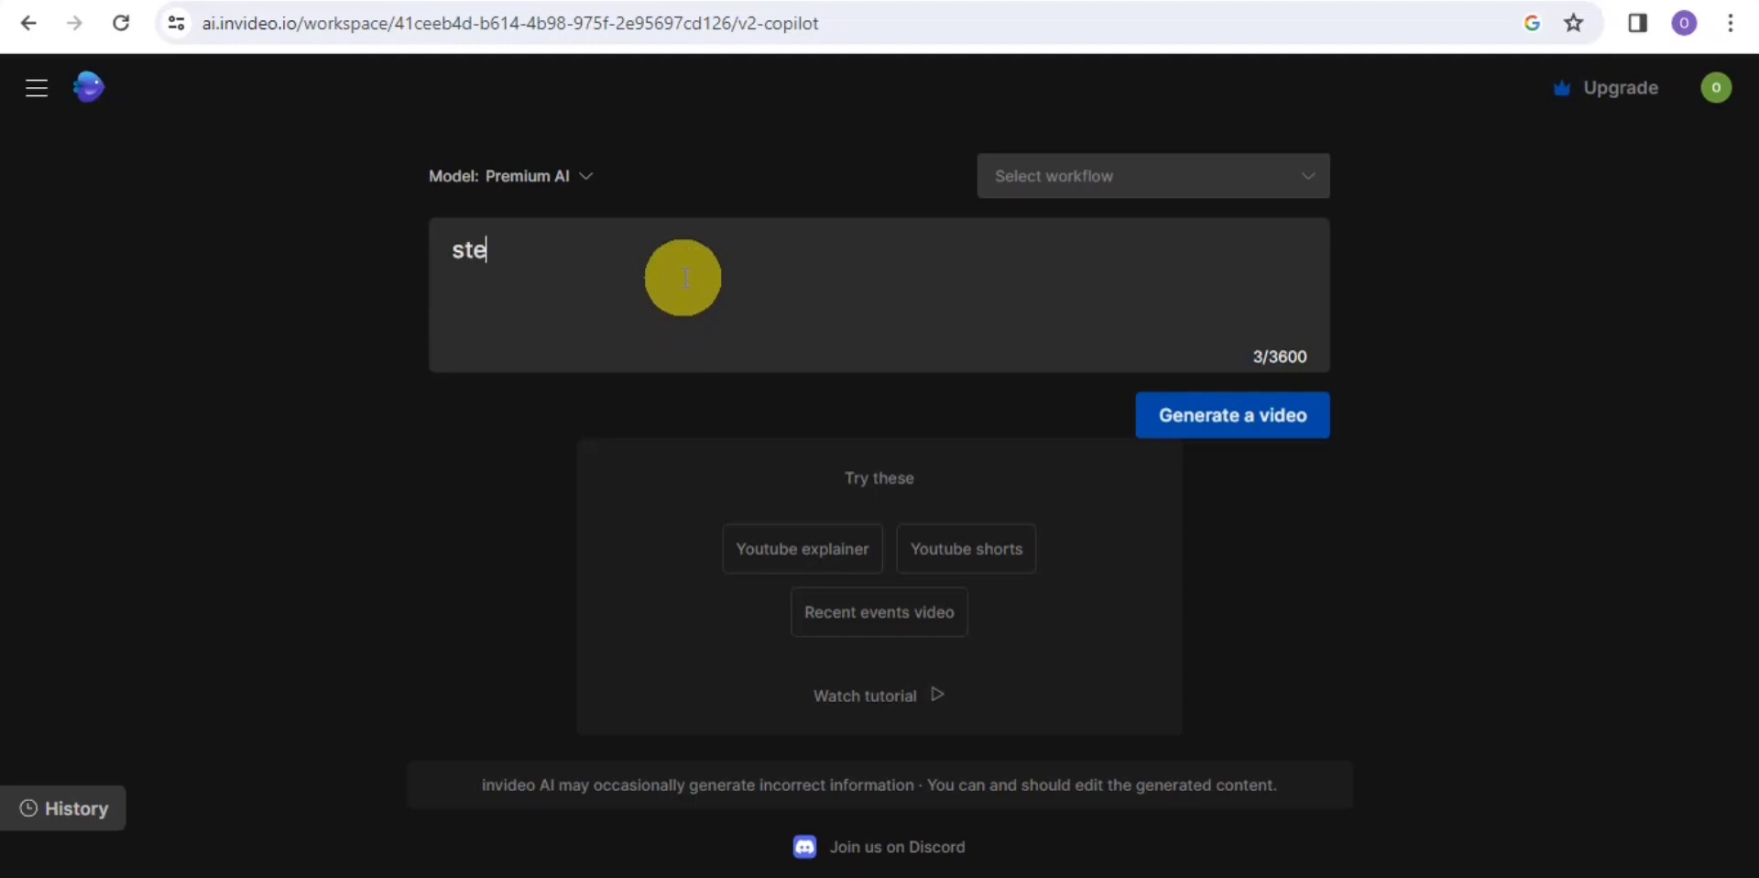
type("ps in ")
type("maji")
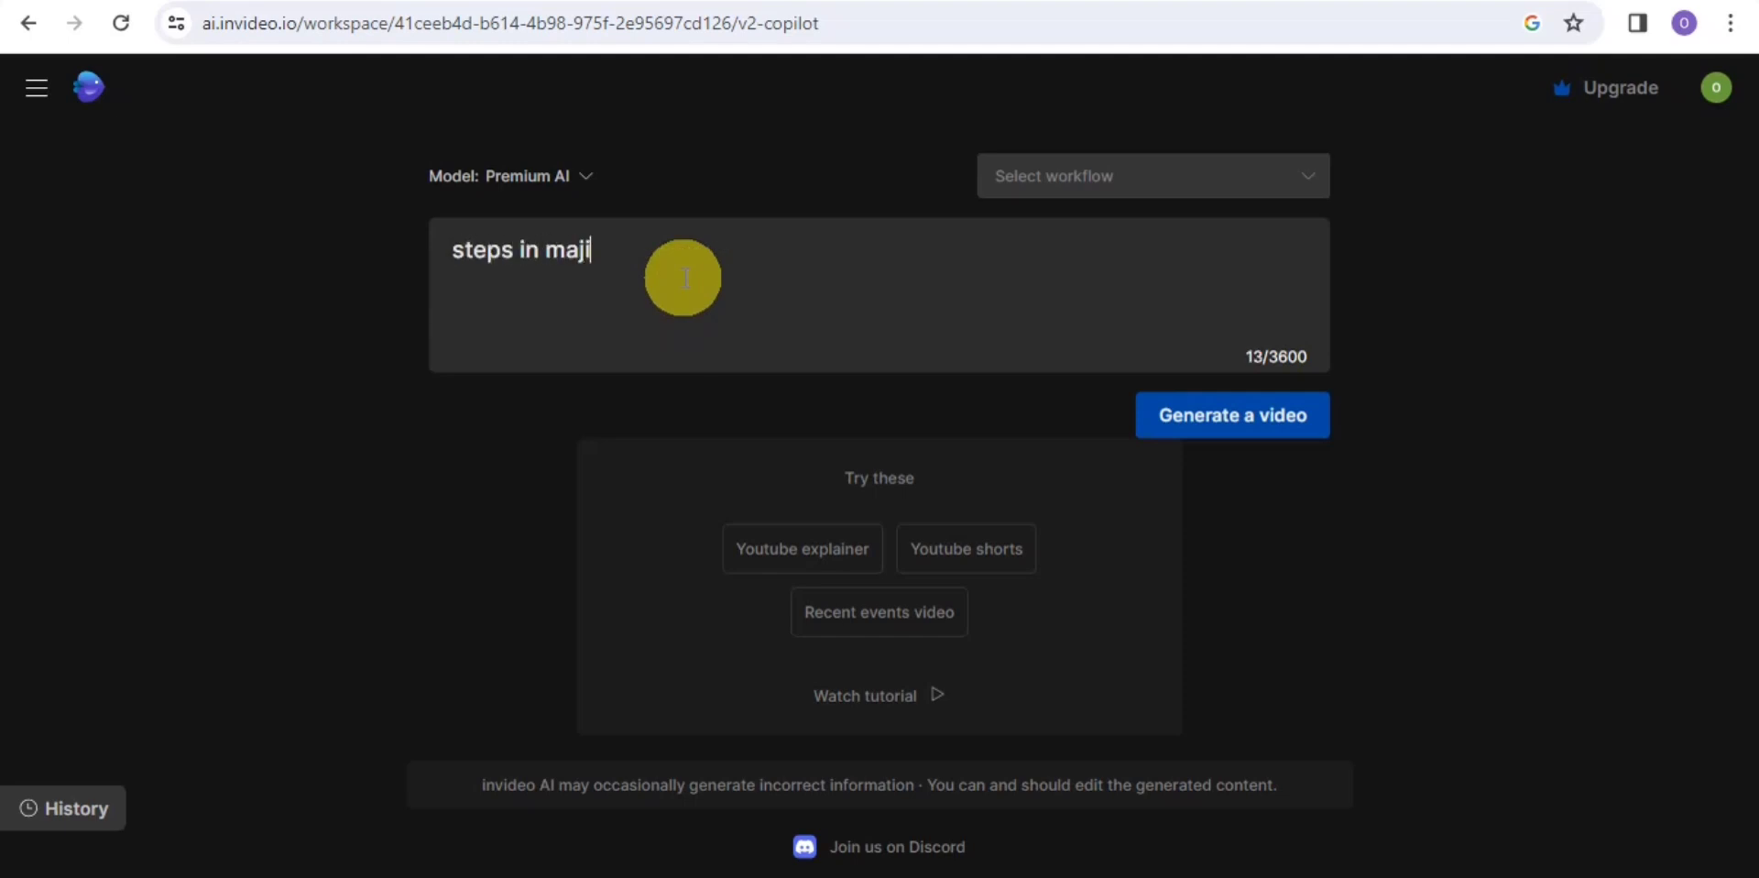
key("BackSpace")
key("BackSpace")
type("ki")
type("ng pa")
type("nca")
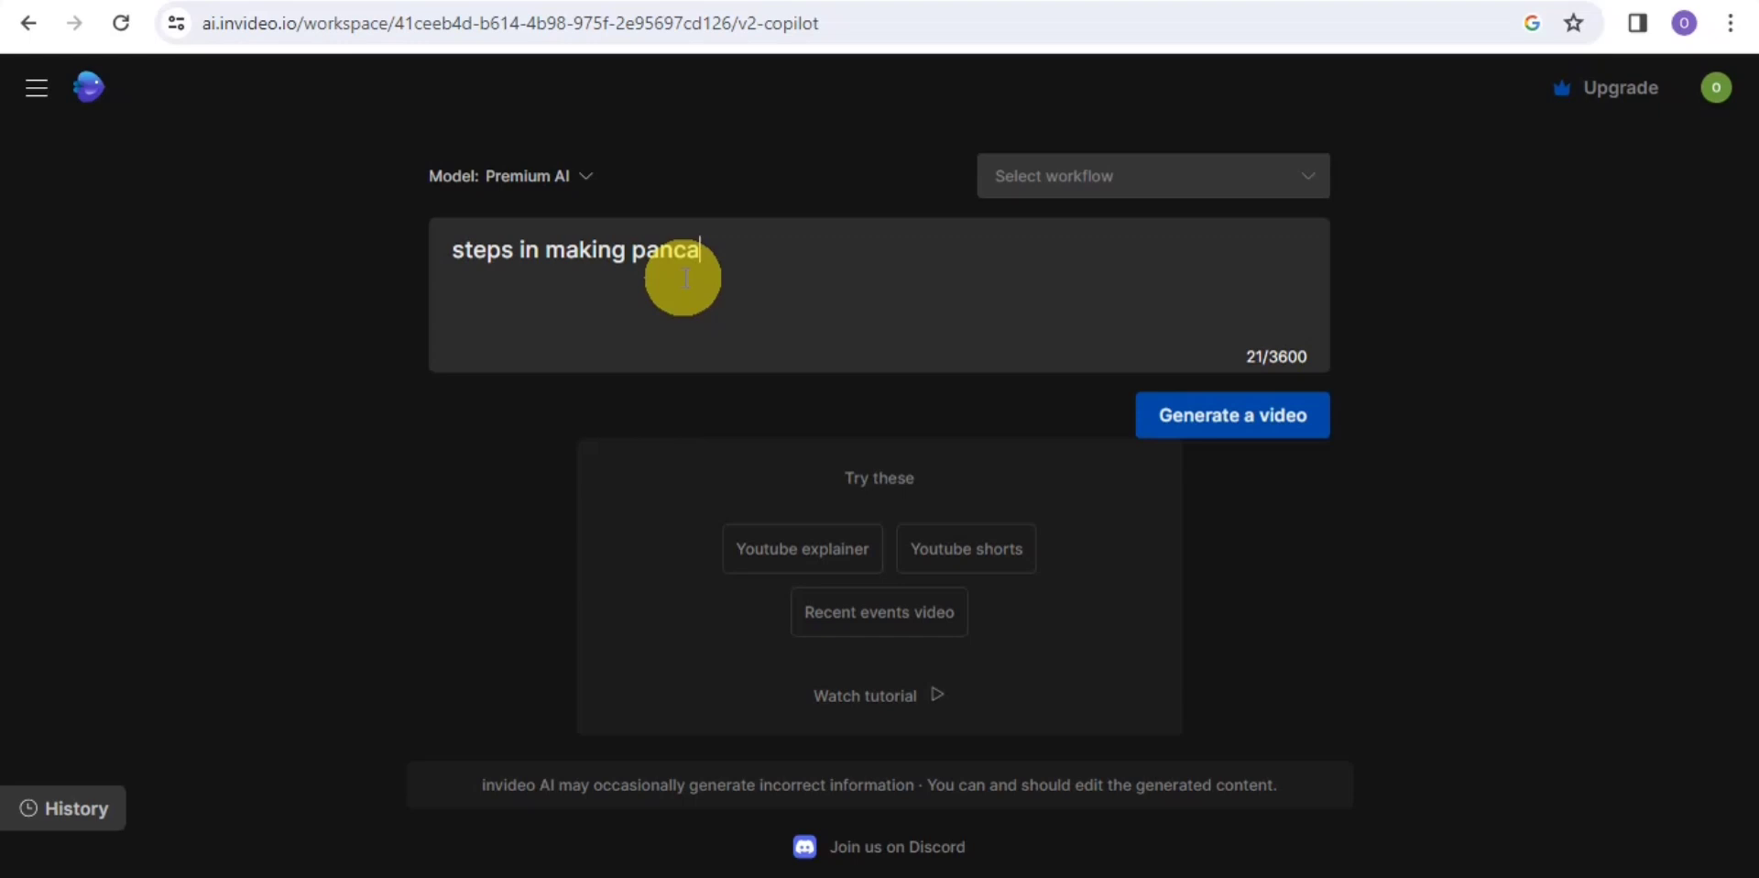
type("kes")
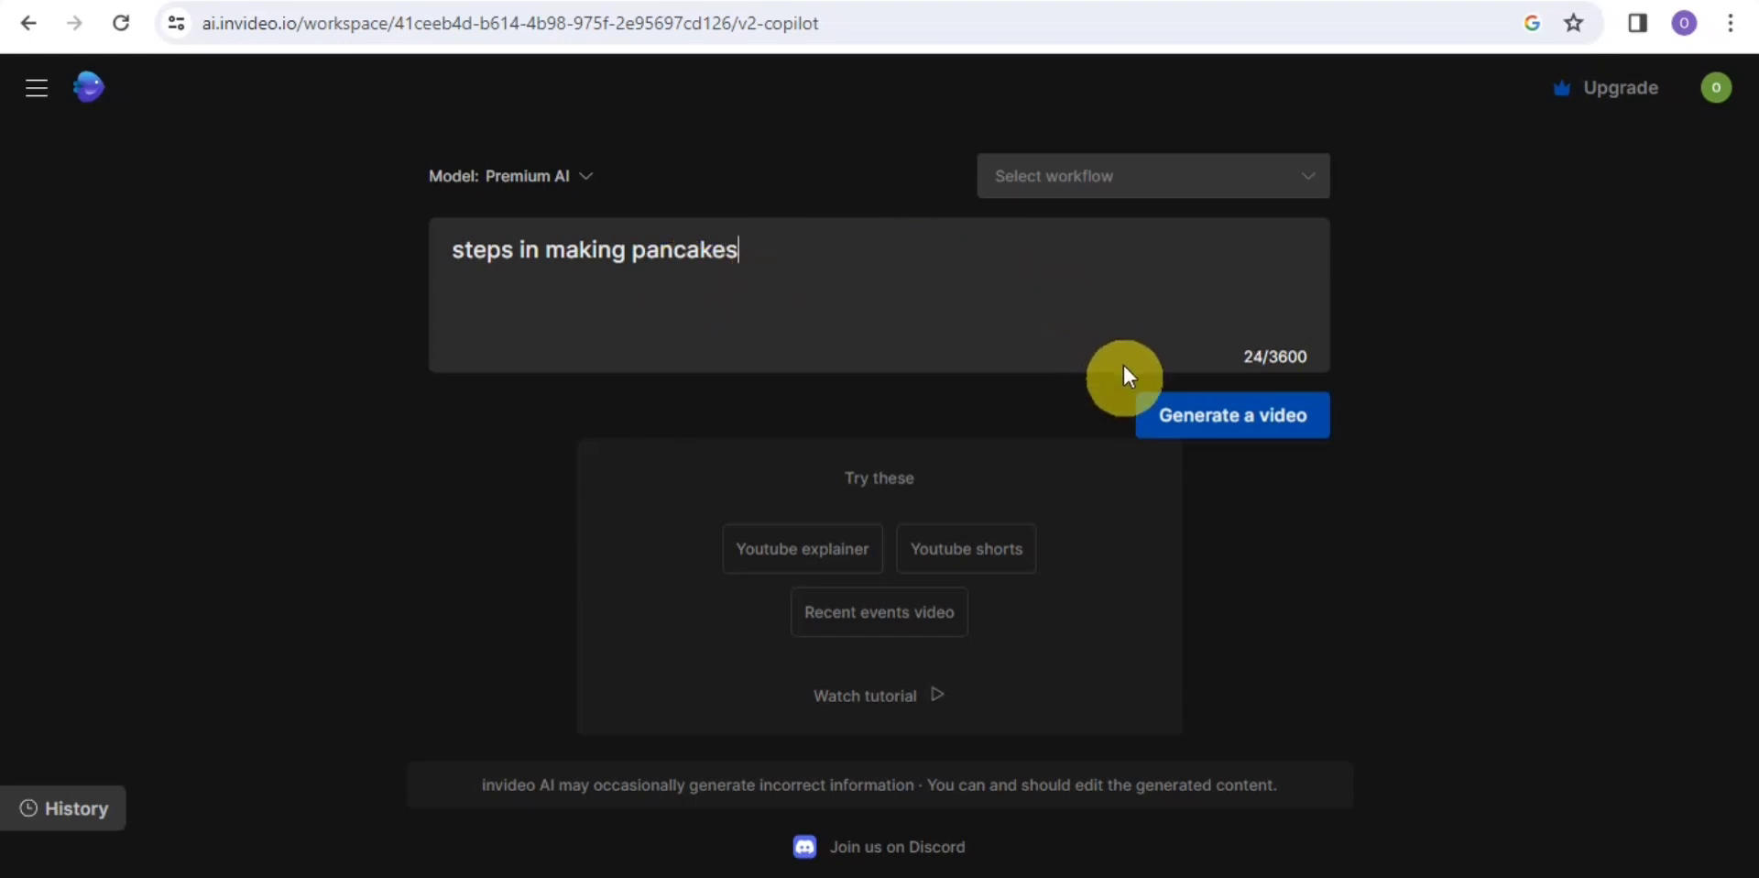
left_click(1194, 431)
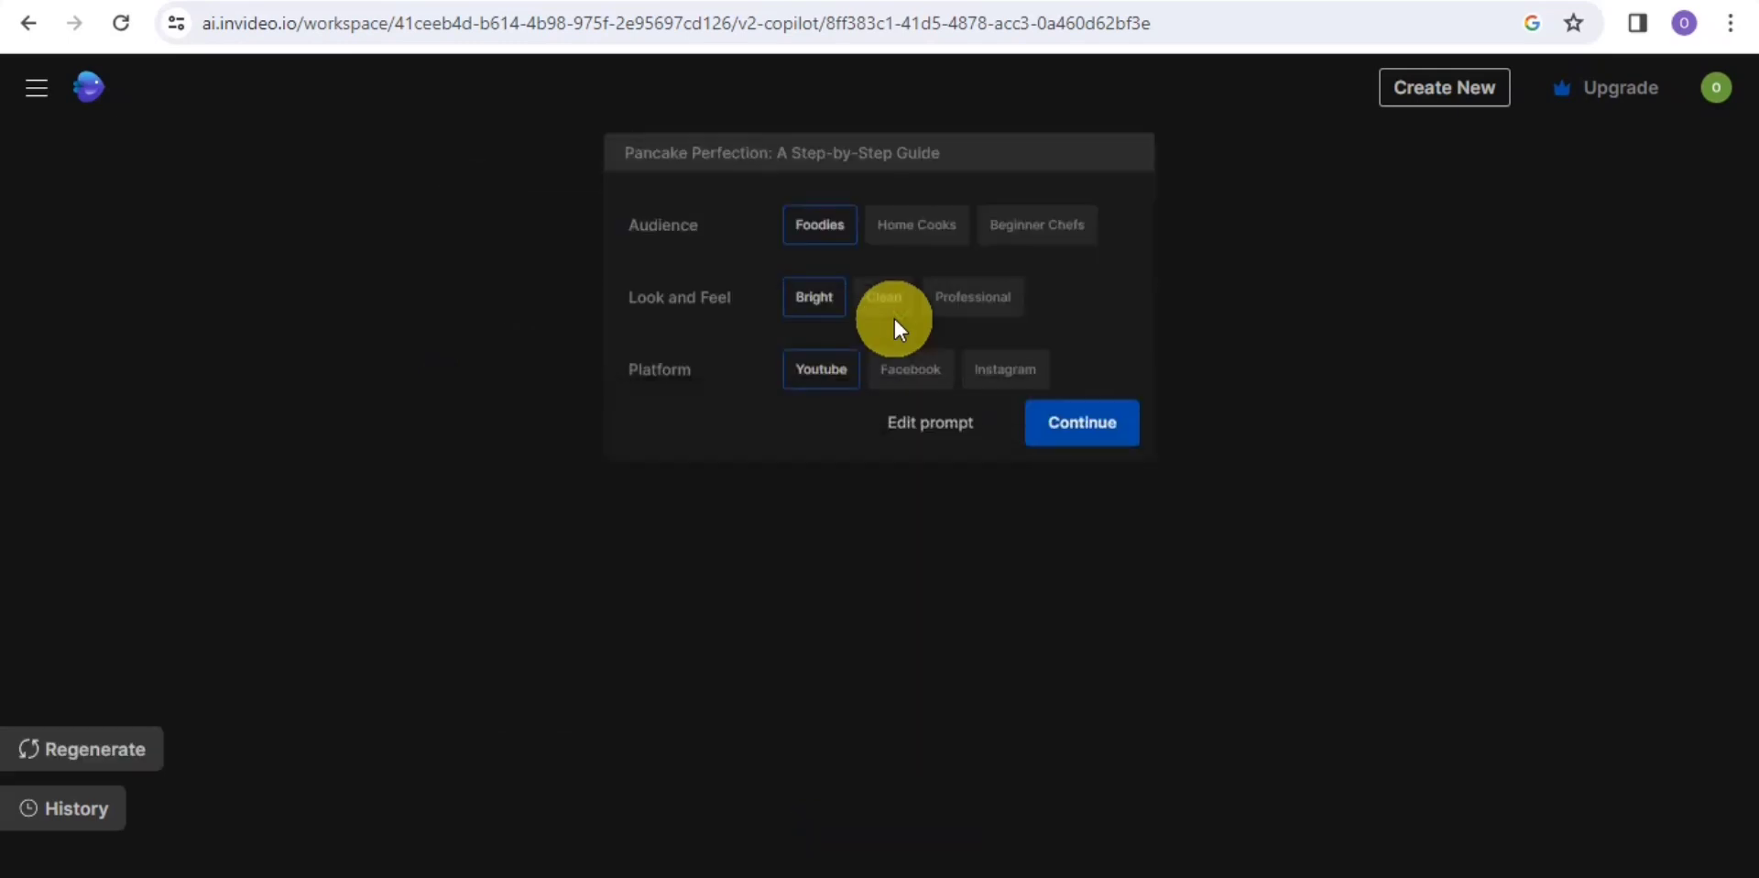
Step: Keep Foodies as the audience, choose a Professional look, and continue to generation
left_click(1062, 238)
left_click(909, 231)
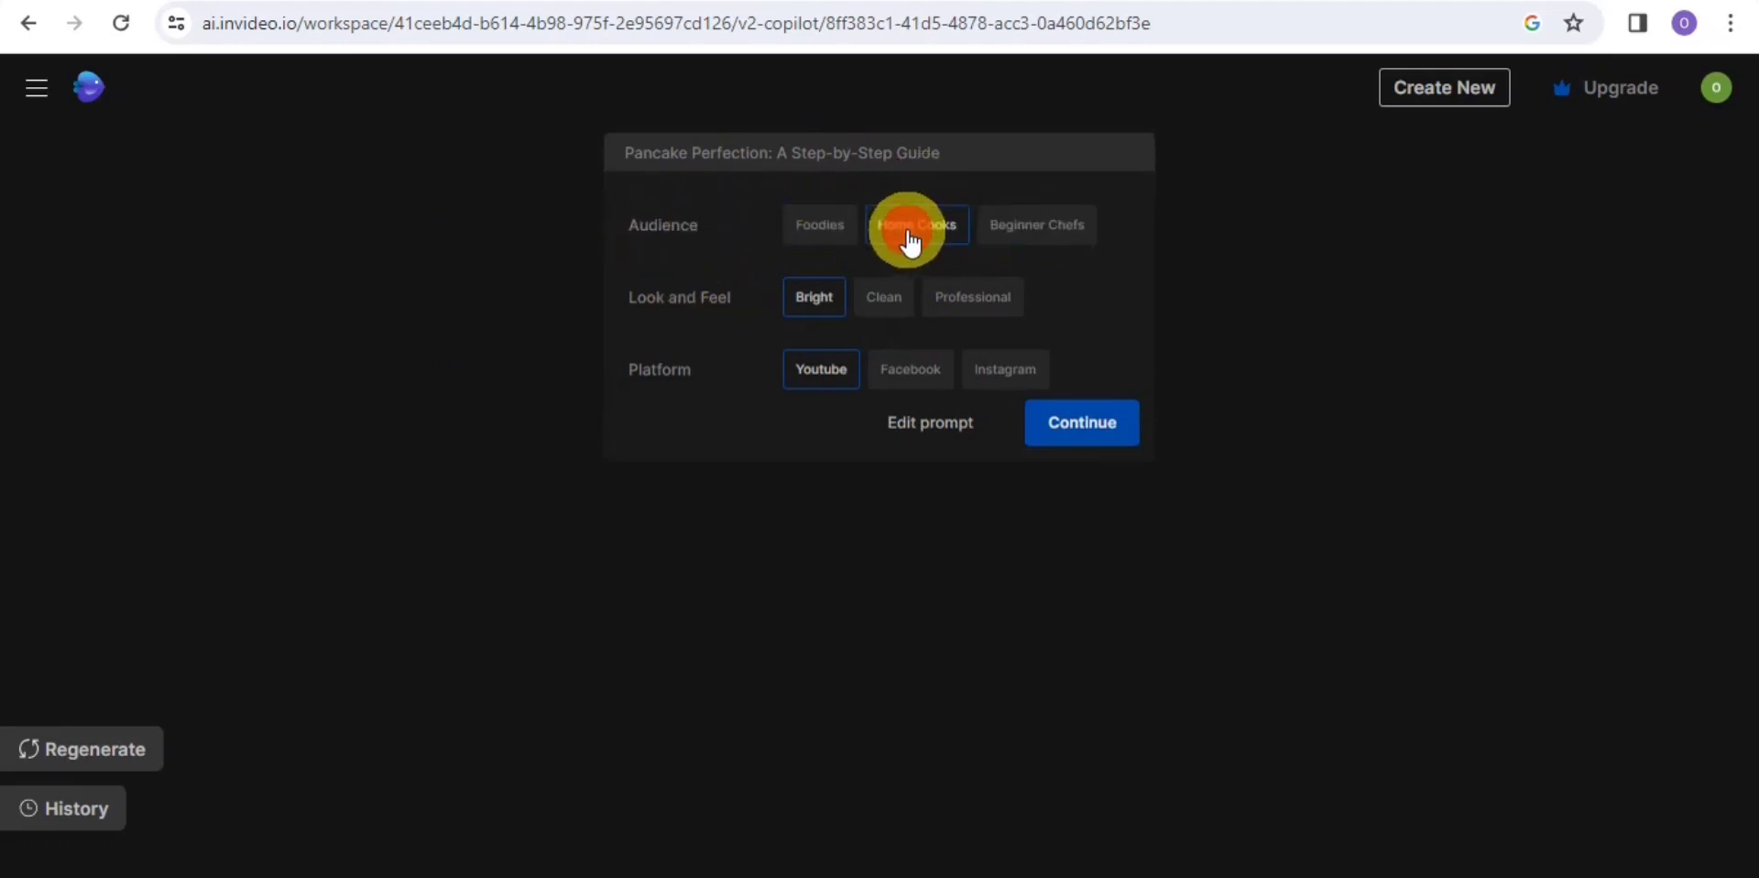
left_click(855, 231)
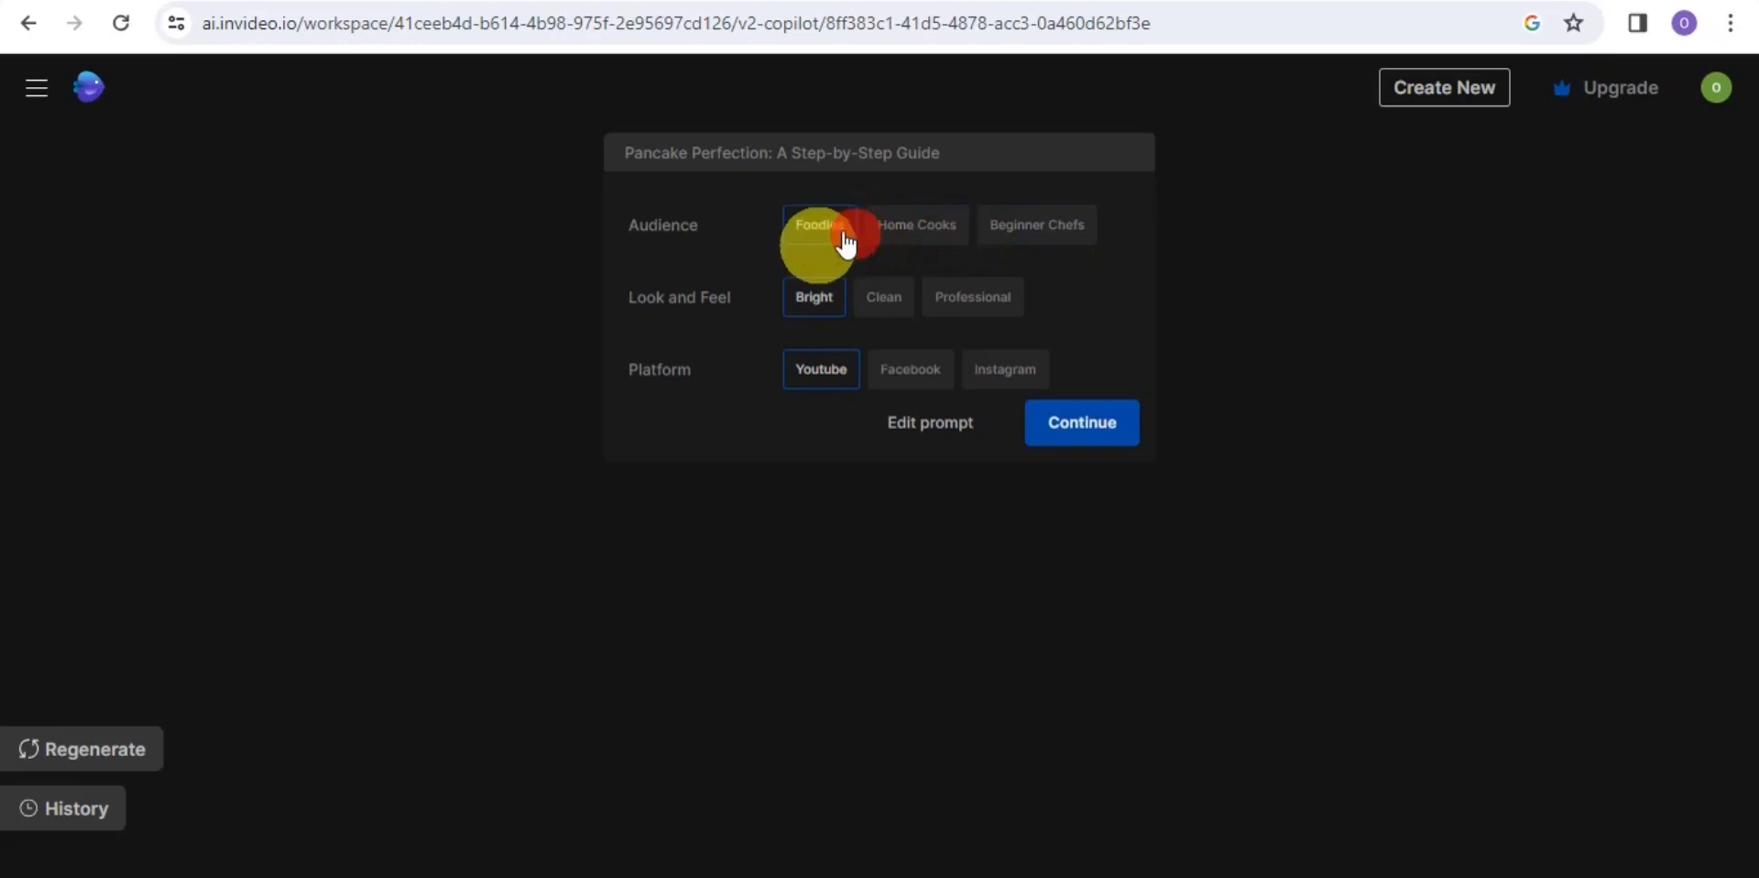
left_click(969, 325)
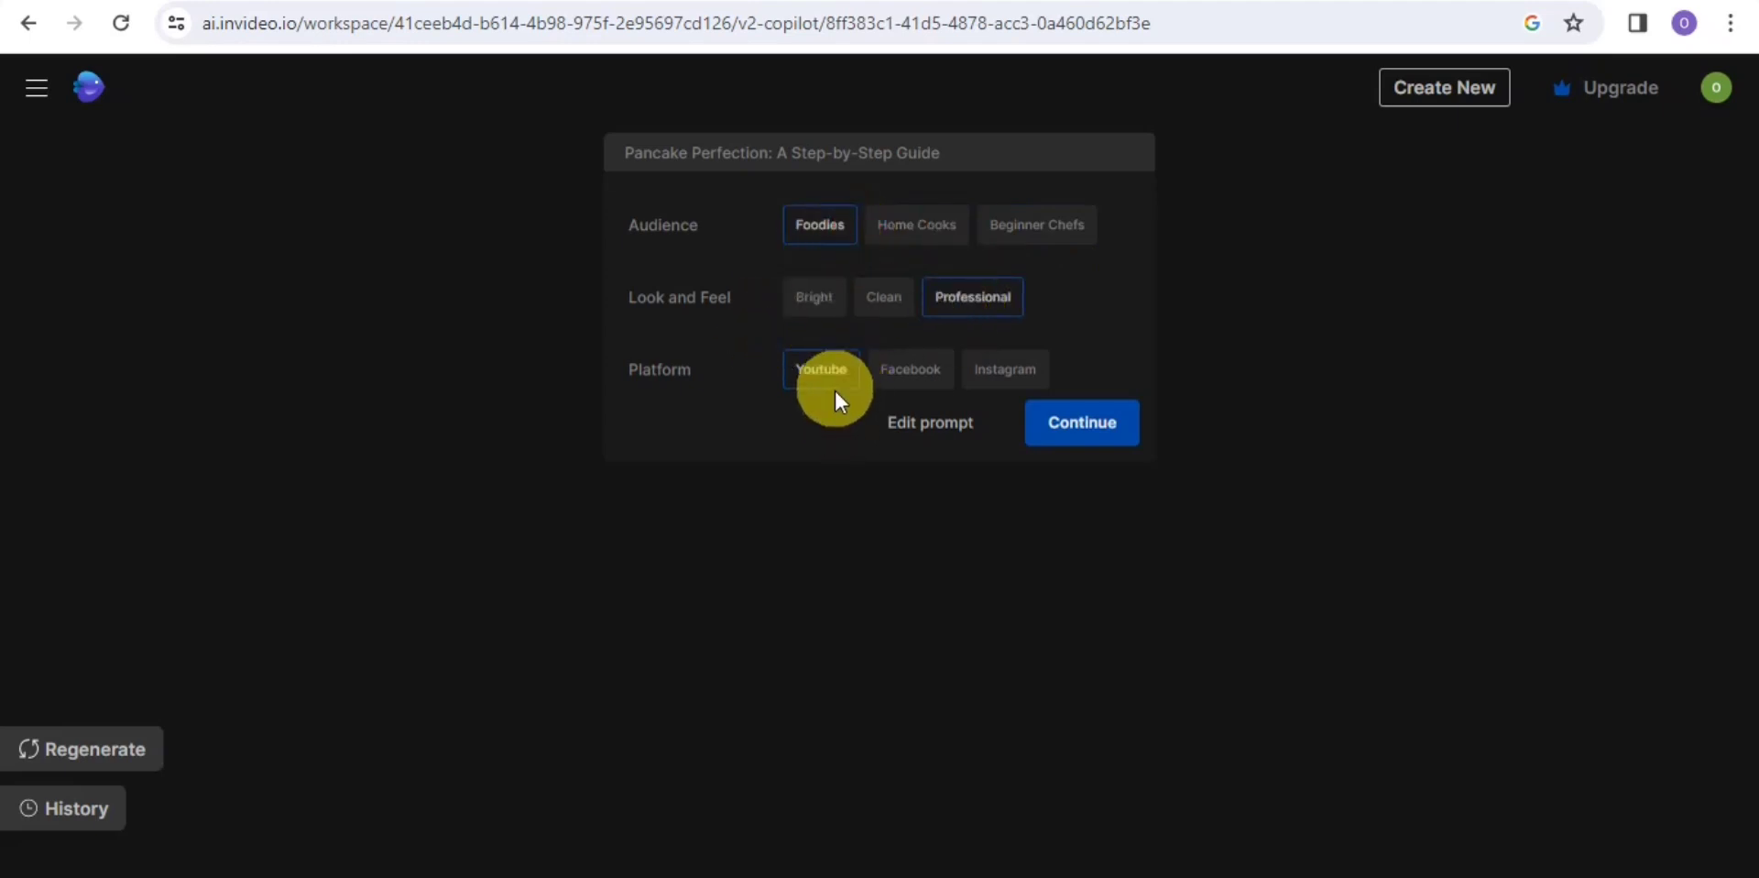
left_click(1078, 429)
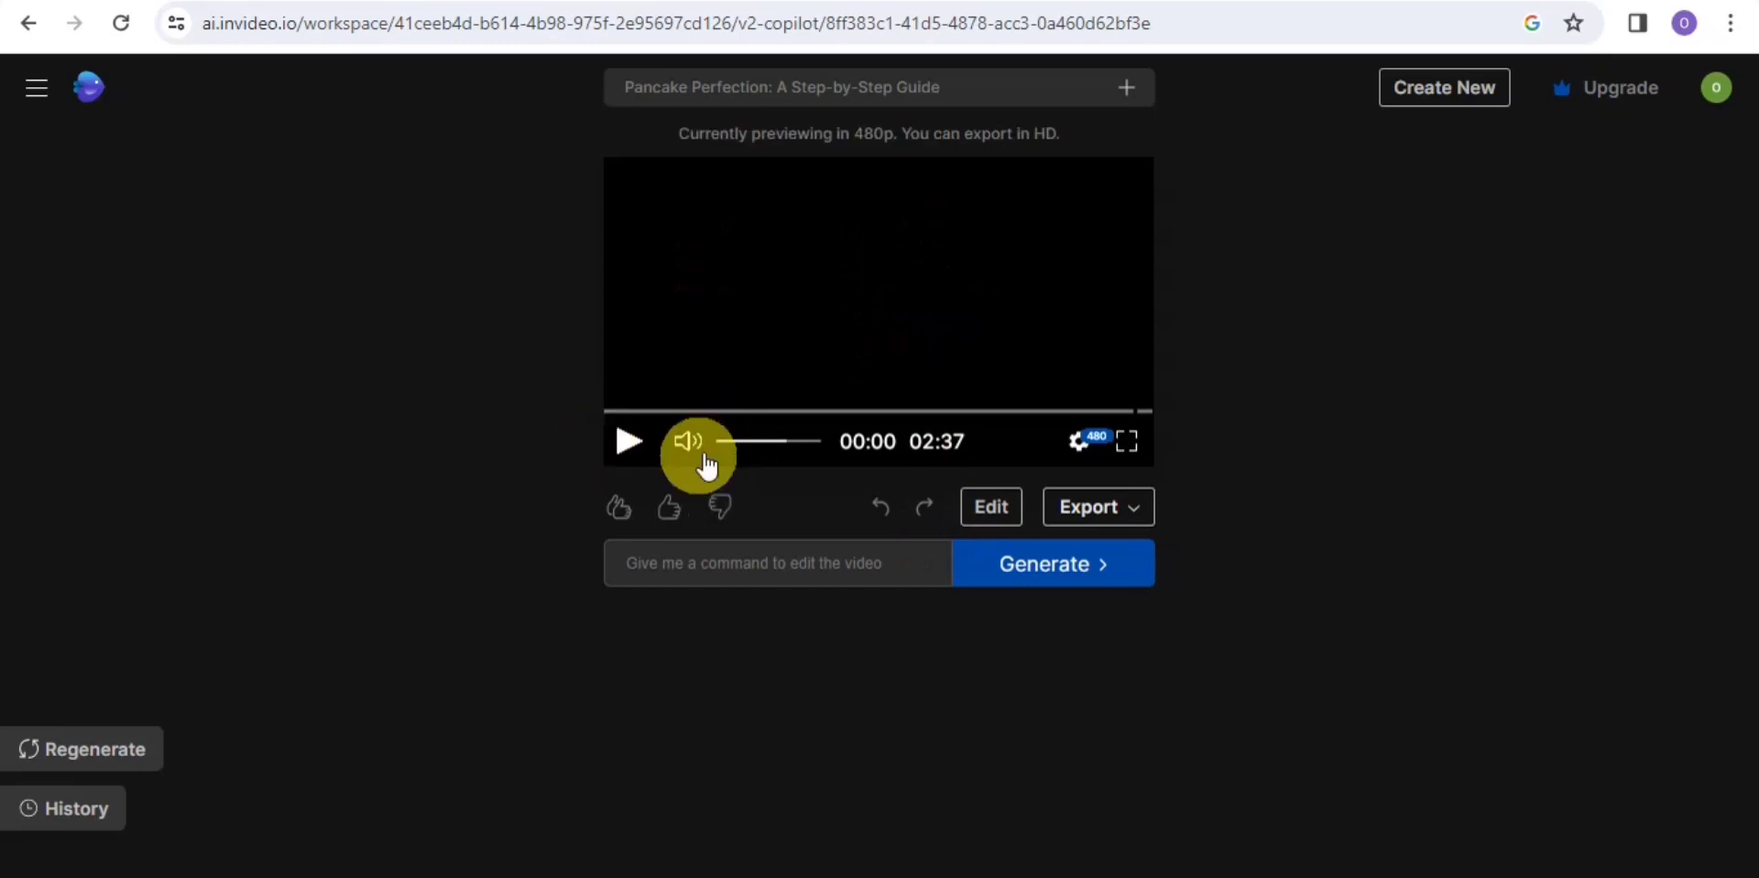
Step: Play the pancake video preview briefly, then pause it at 00:11
left_click(629, 443)
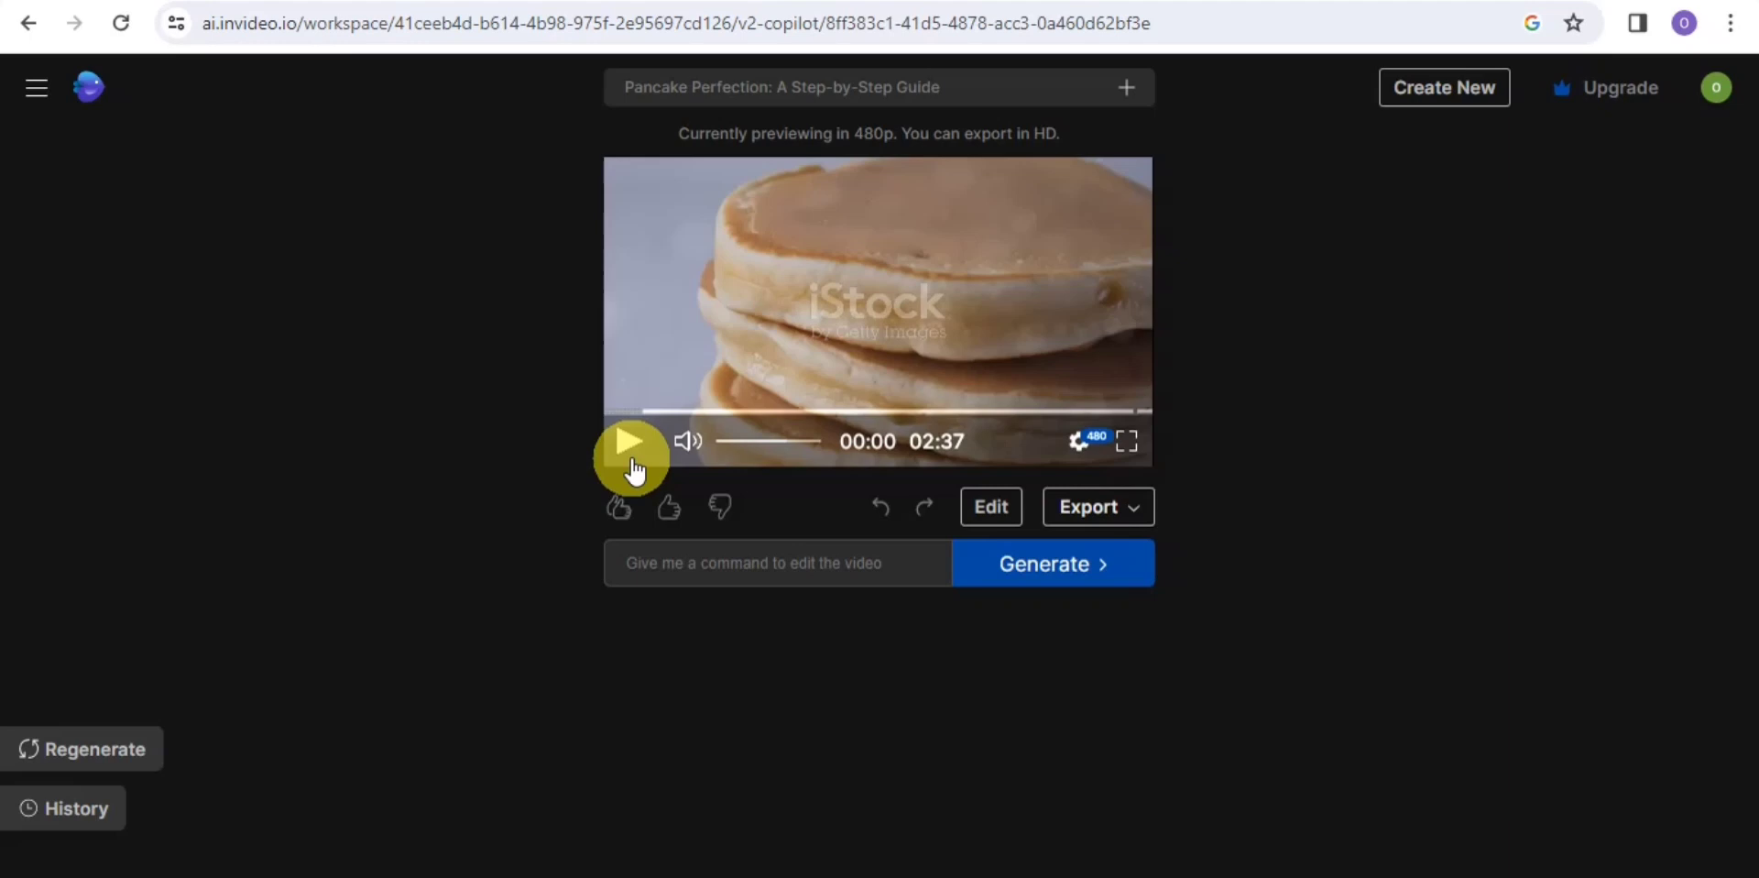
left_click(633, 466)
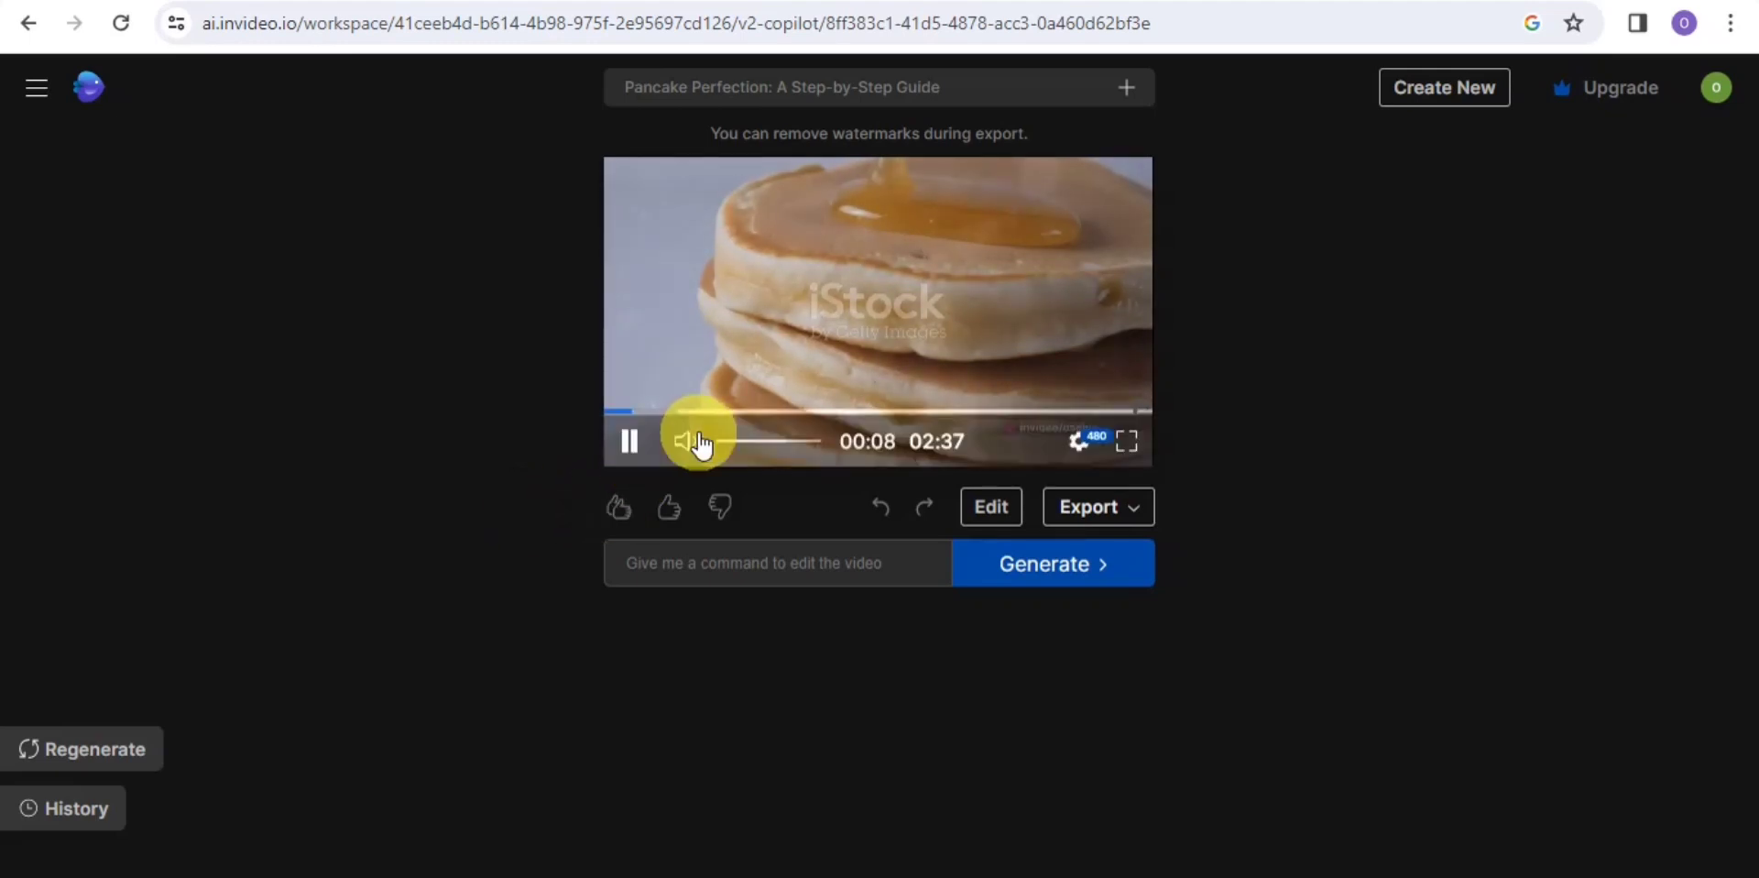
left_click(627, 449)
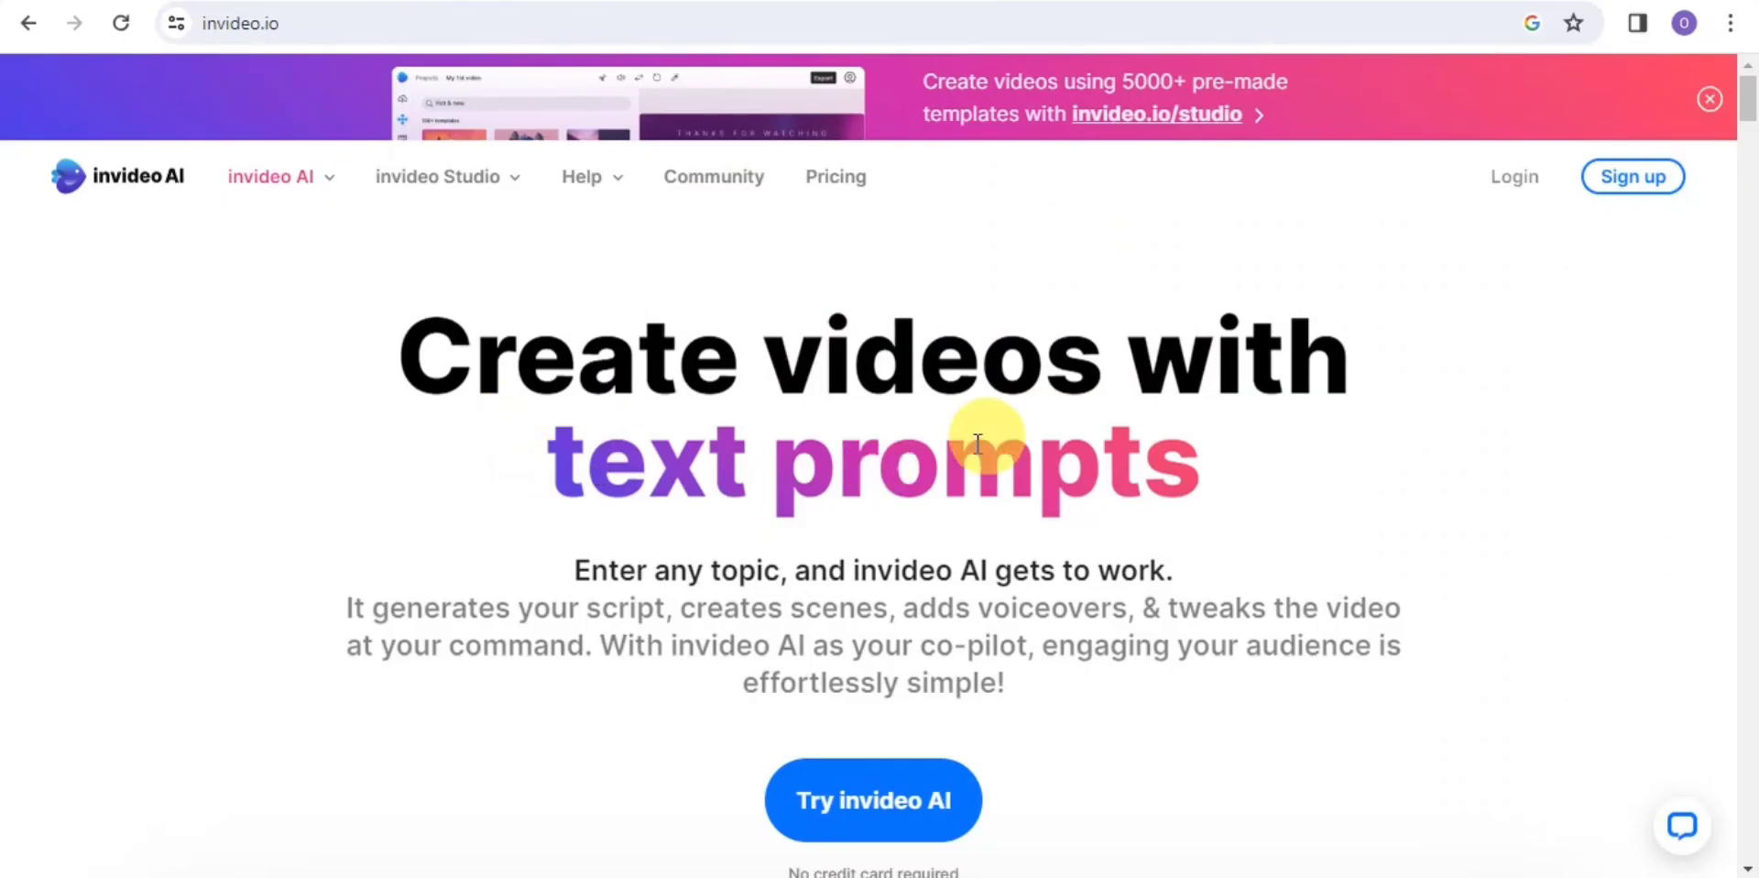
Step: Highlight part of the home page tagline text, then clear the selection
left_click_drag(847, 535, 444, 454)
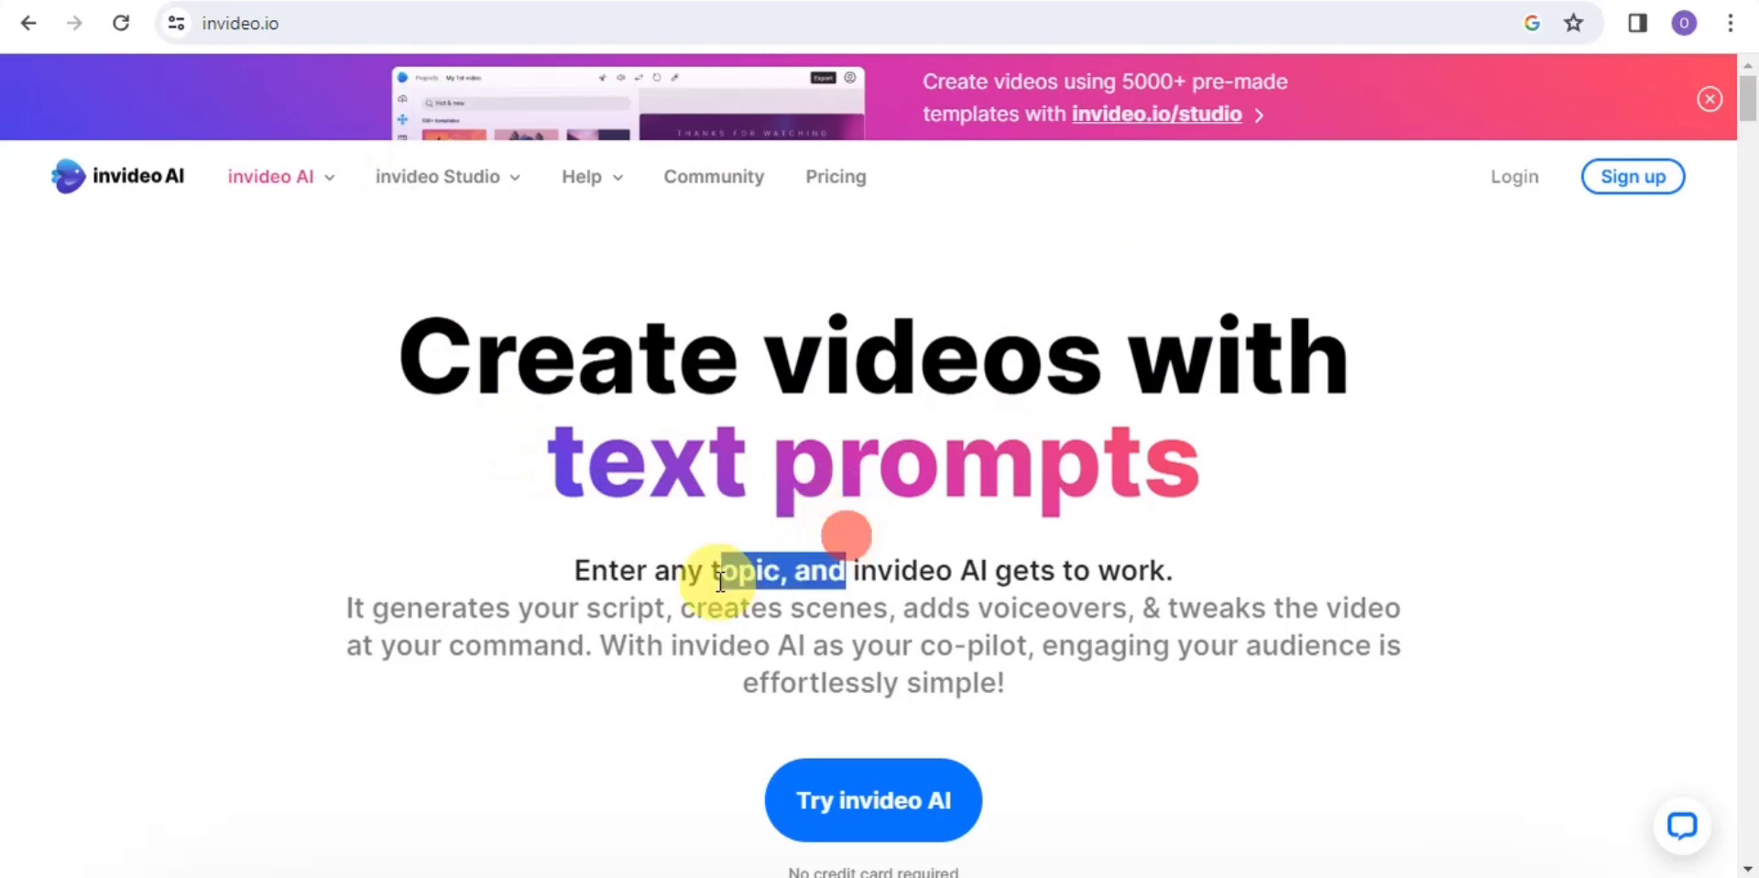
left_click(443, 453)
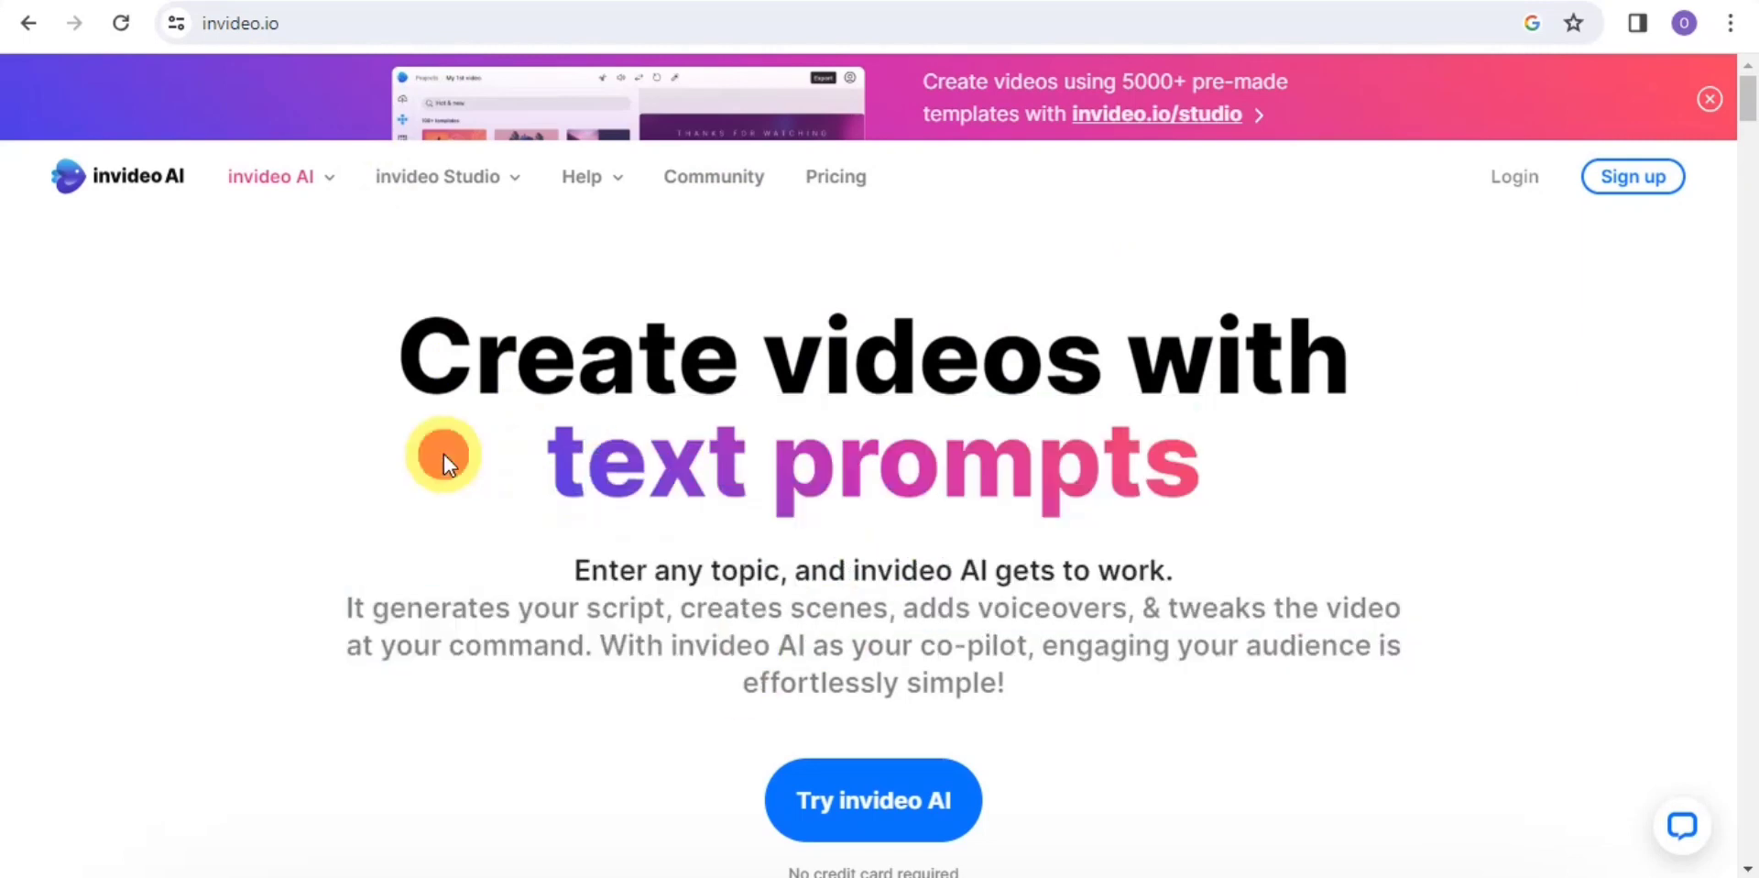